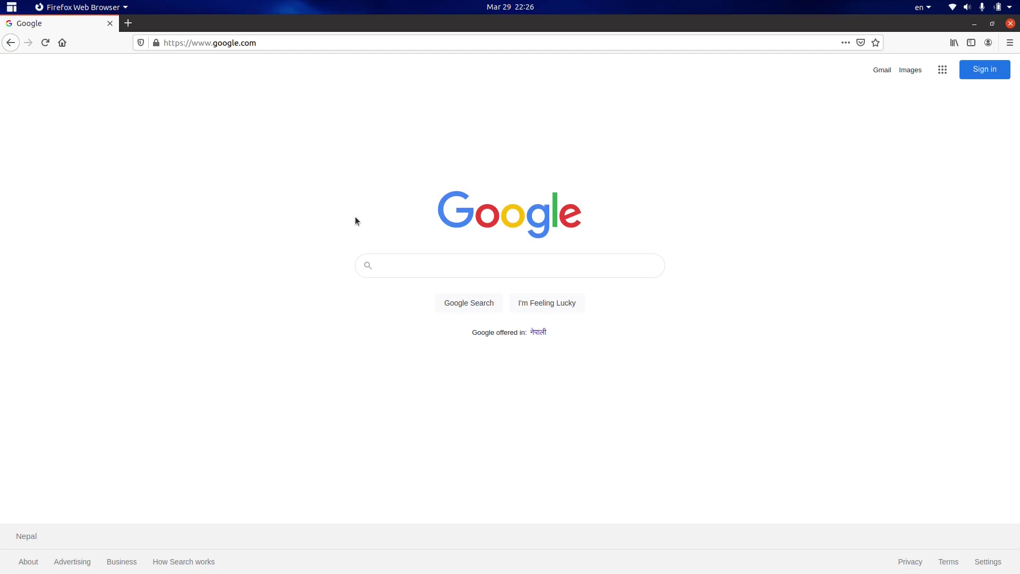
# Search Google for 'google earth engine'
pyautogui.click(497, 268)
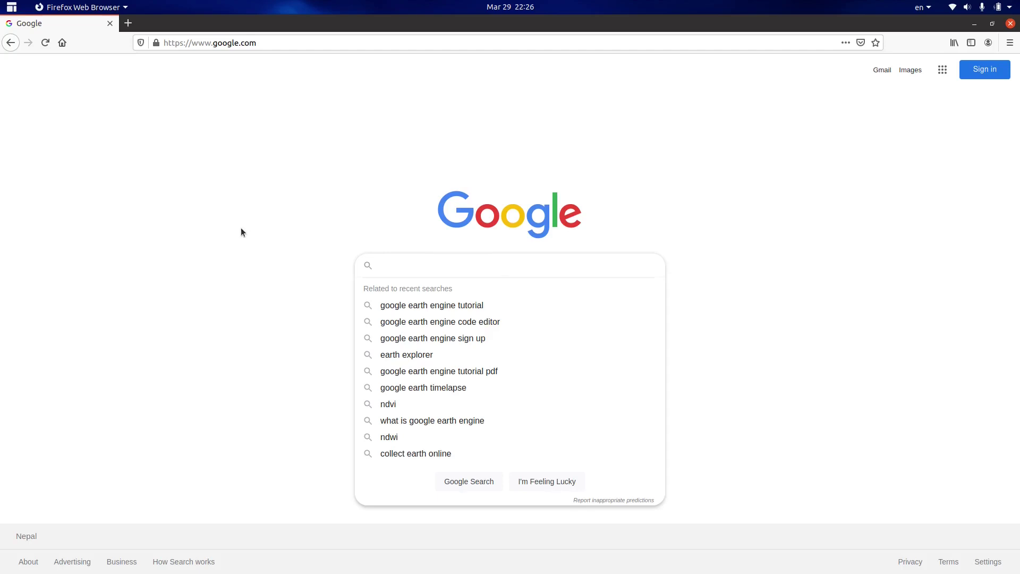
pyautogui.write('googl')
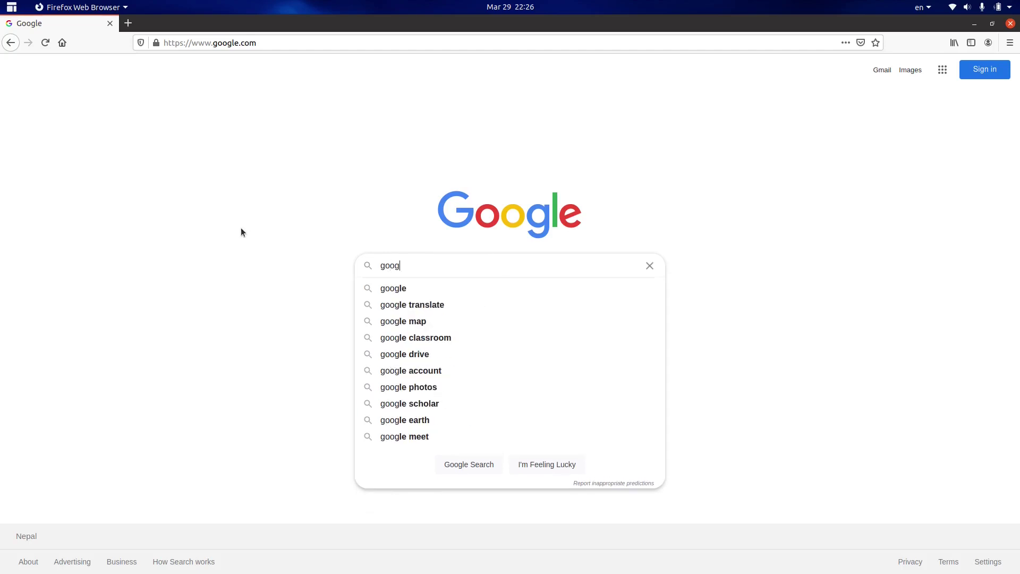
pyautogui.write('e earth eng')
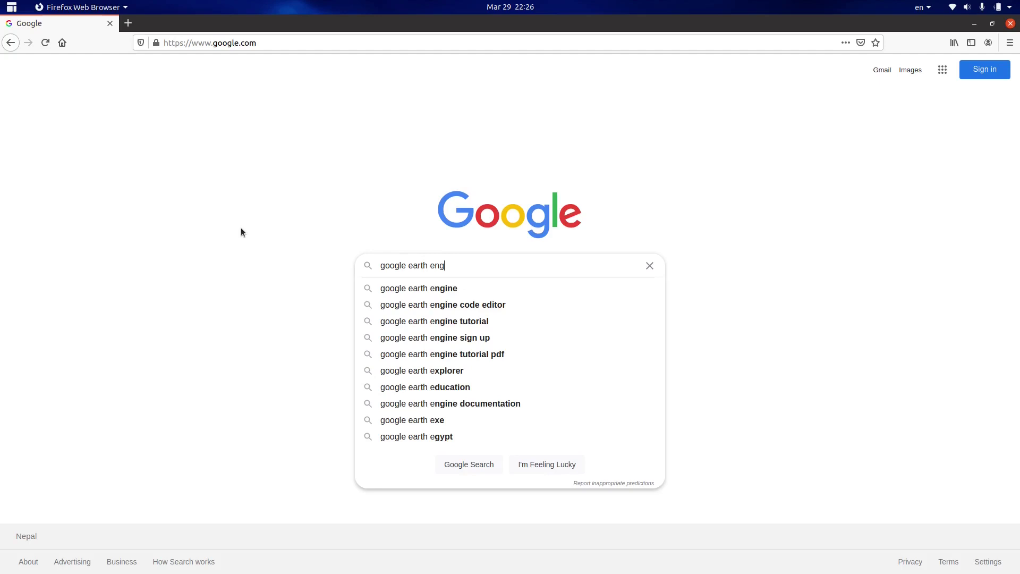
pyautogui.write('ine')
pyautogui.press('Return')
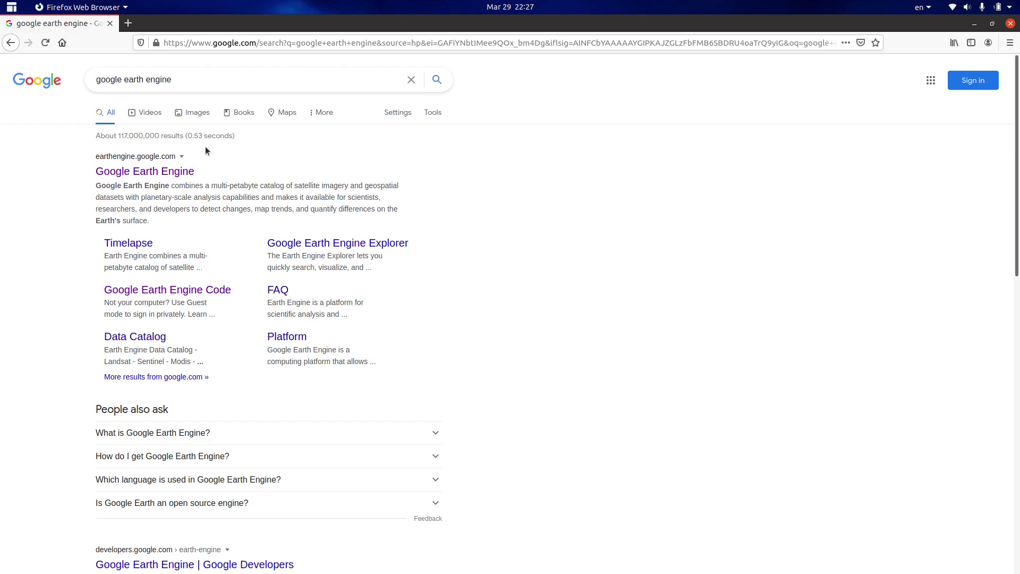
# Open the Google Earth Engine website from the results and go to its Sign Up page
pyautogui.click(138, 172)
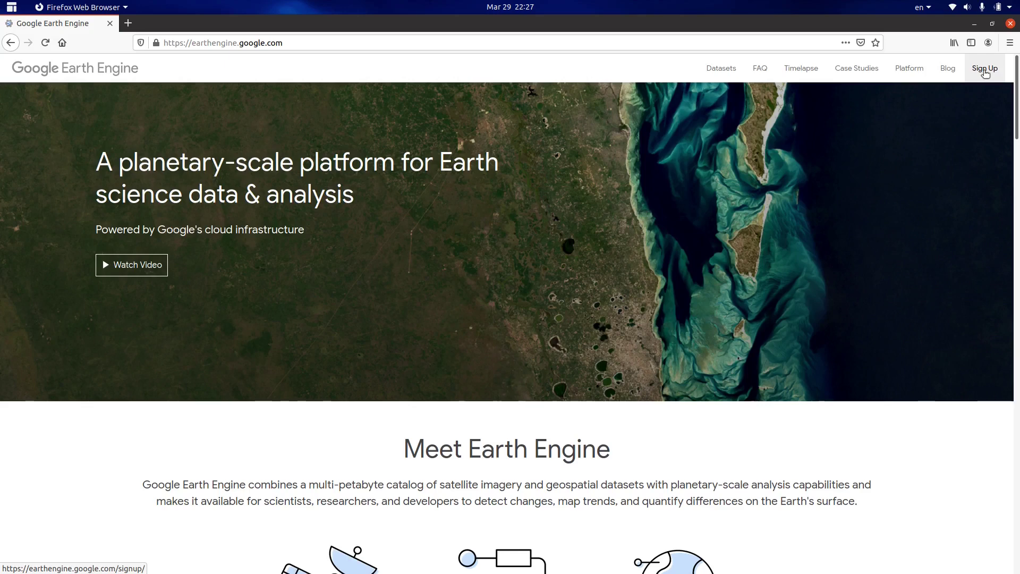
pyautogui.click(984, 73)
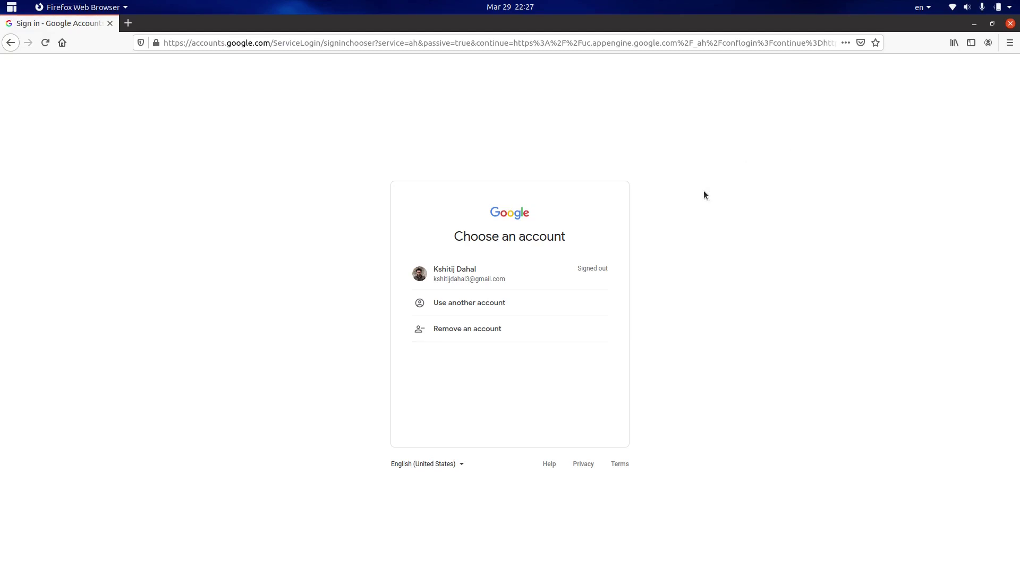
# Sign in with another Google account's email and password, declining Firefox's save-login prompt
pyautogui.click(475, 307)
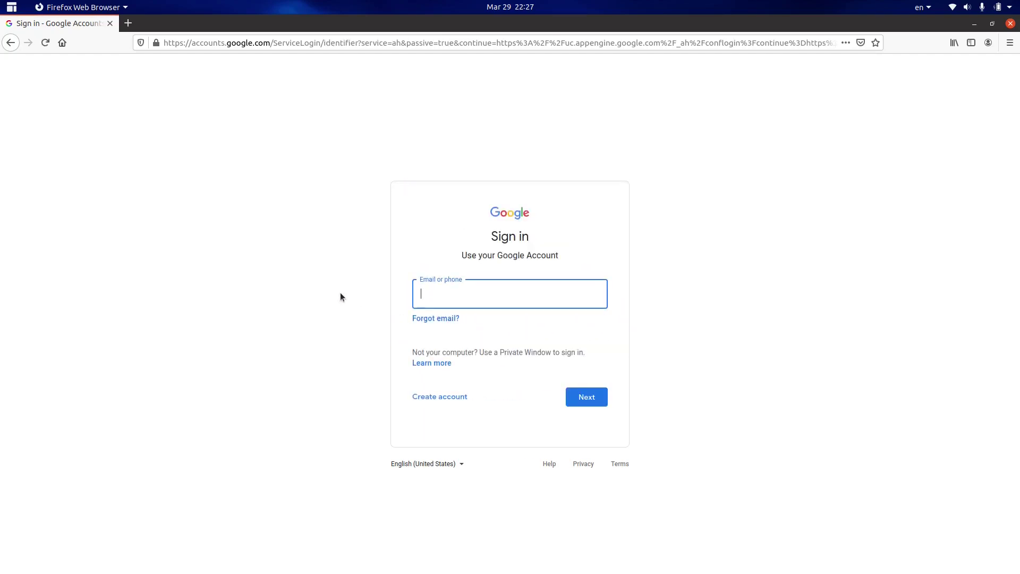
pyautogui.click(592, 398)
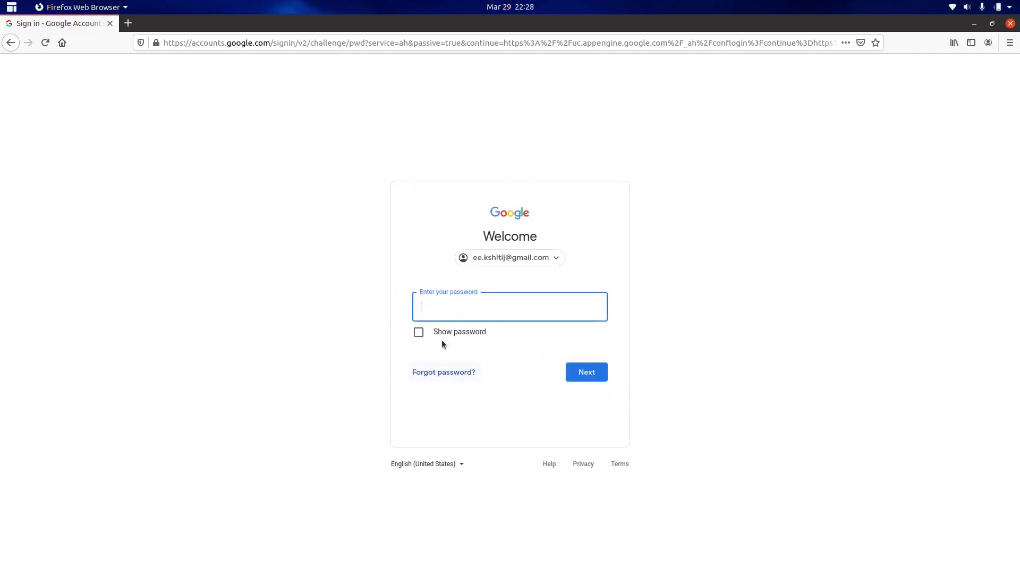
pyautogui.write('••••••••••••••')
pyautogui.click(584, 373)
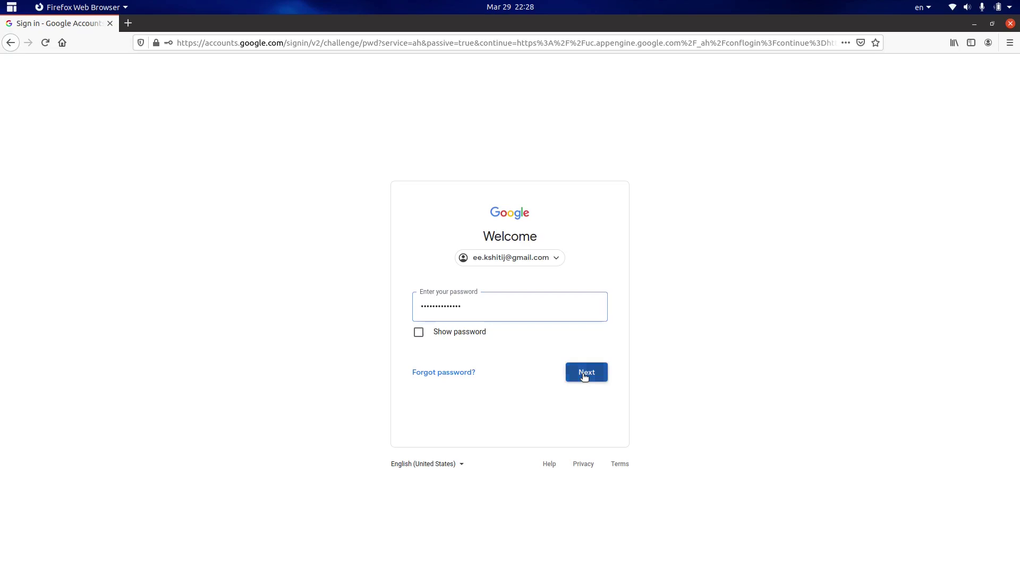
pyautogui.click(212, 154)
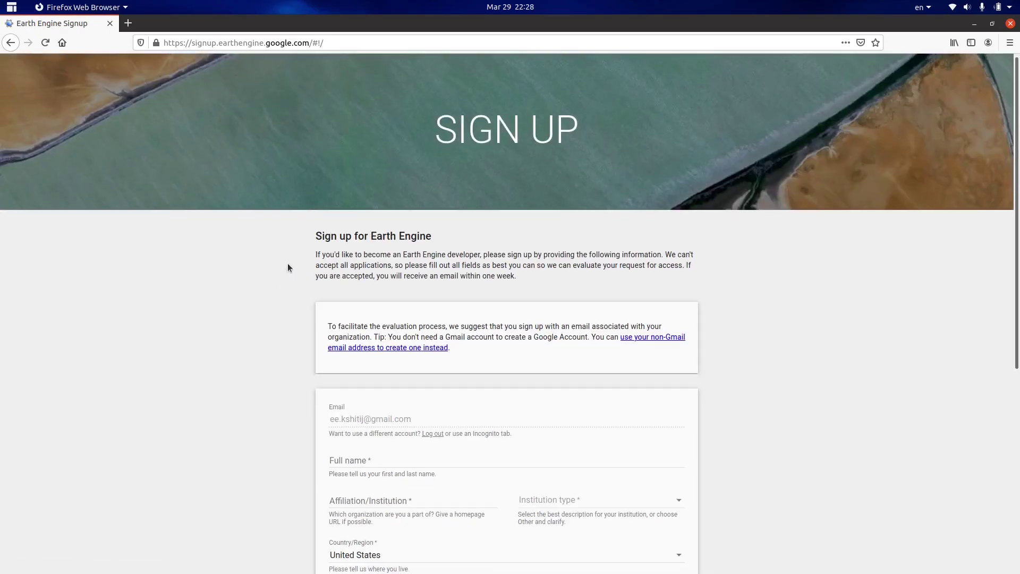
# Enter the user's full name and the affiliation 'Chinese Academy of Sciences'
pyautogui.scroll(-2, 282, 292)
pyautogui.scroll(-4, 274, 316)
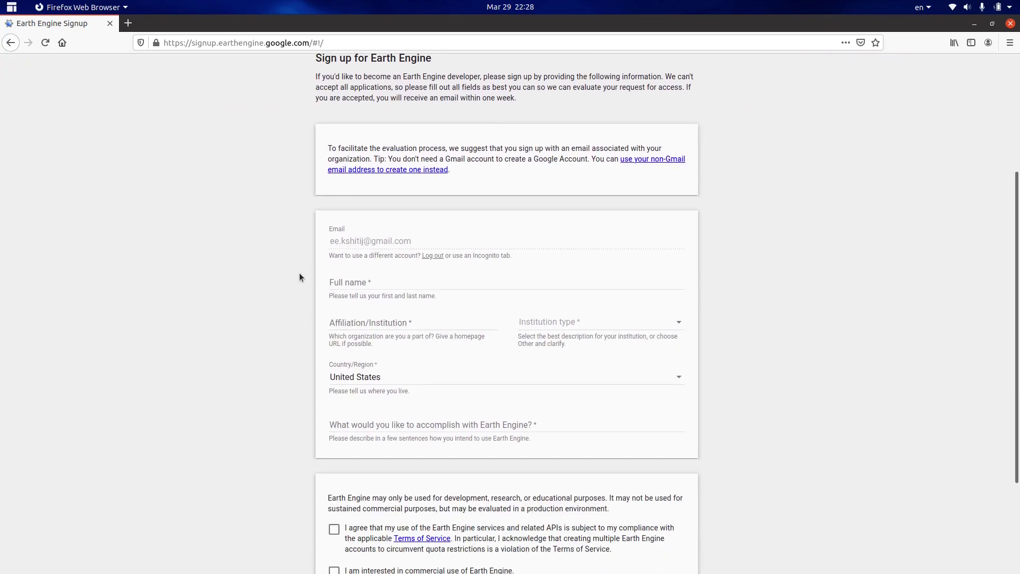
pyautogui.scroll(-1, 269, 325)
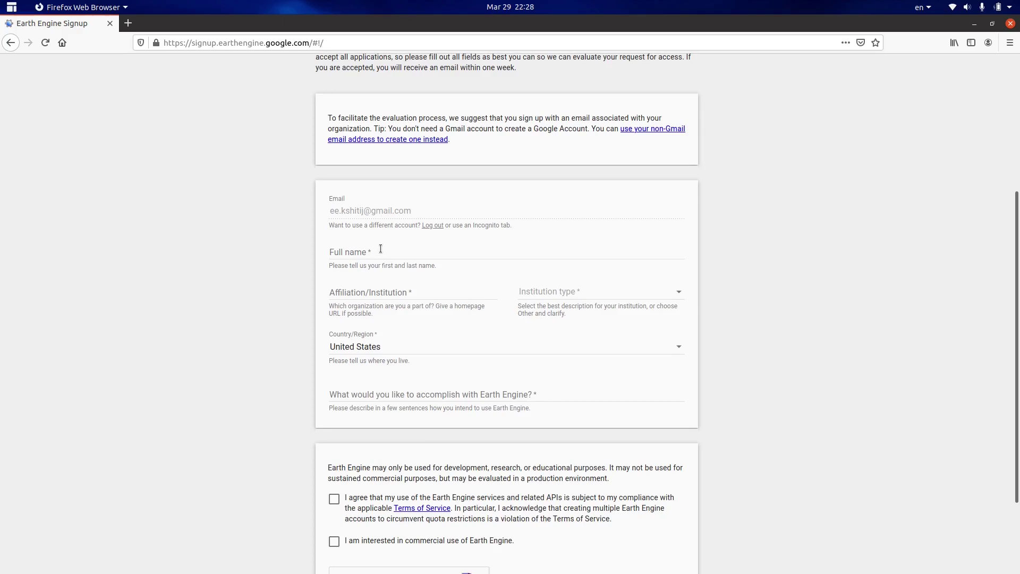
pyautogui.click(381, 250)
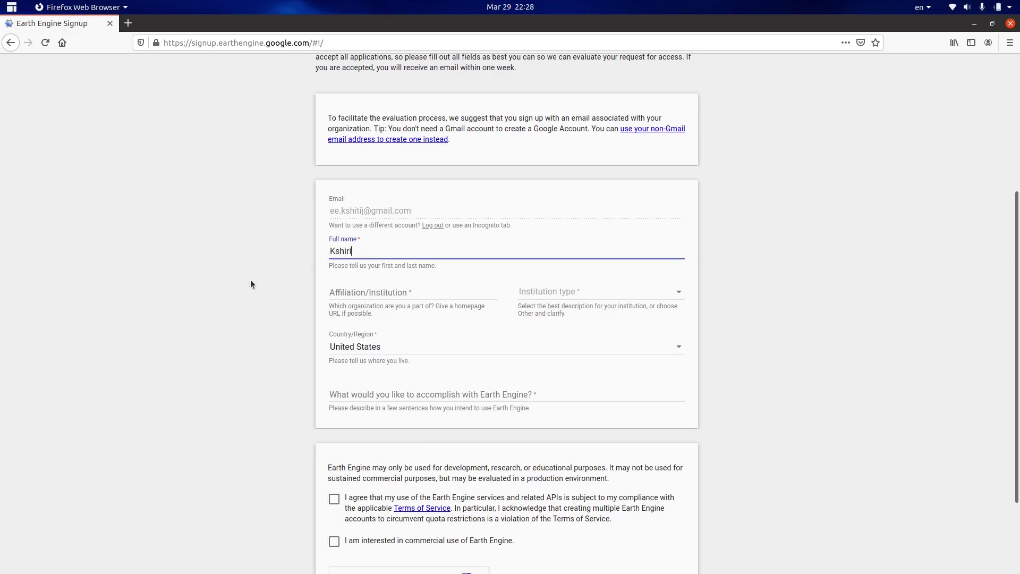
pyautogui.click(386, 287)
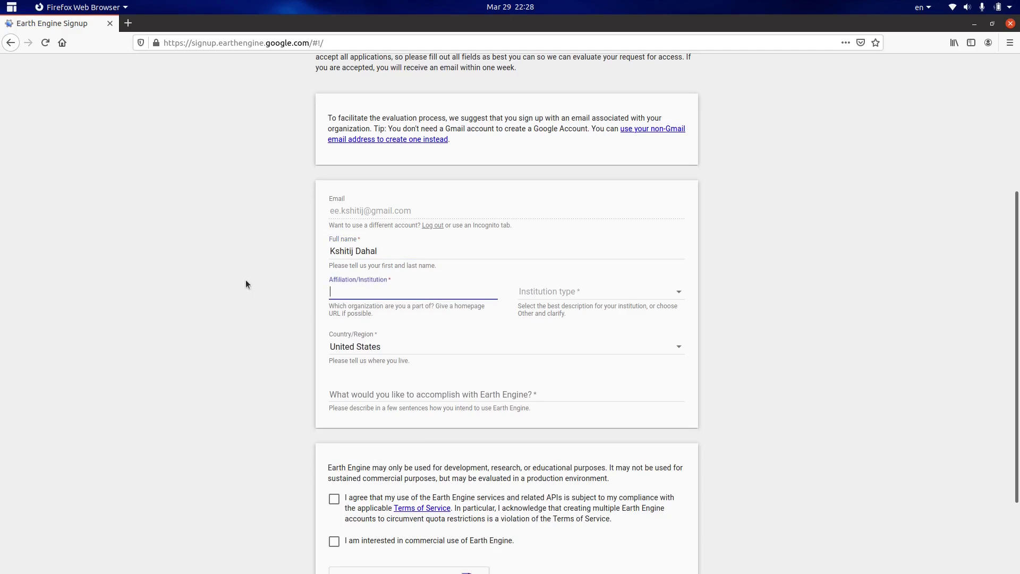
pyautogui.write('Chinese Aca')
pyautogui.write('demy of Scie')
pyautogui.write('nces')
# Set the institution type to Academia and the country to China
pyautogui.click(565, 295)
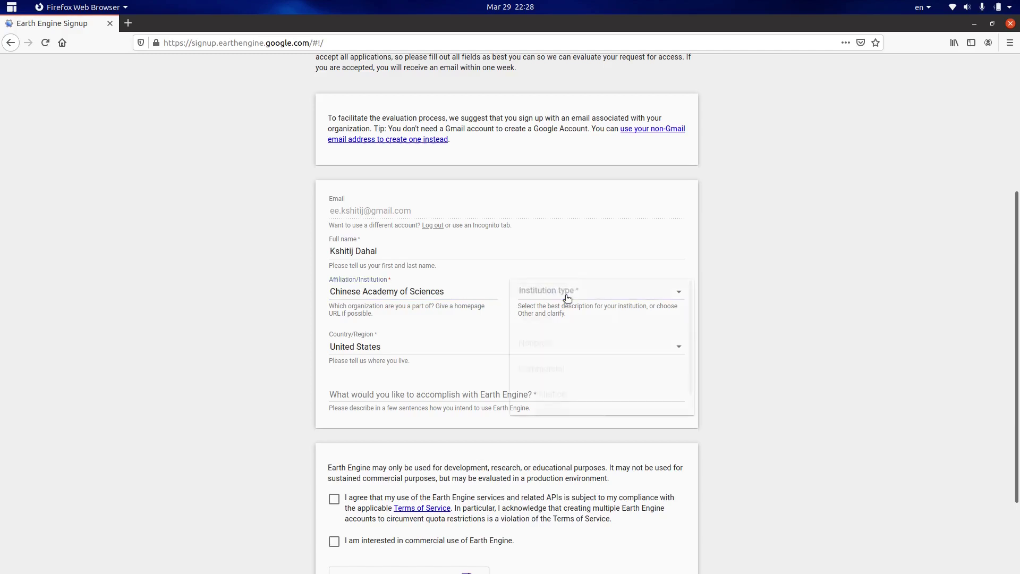
pyautogui.click(567, 320)
pyautogui.scroll(-1, 464, 355)
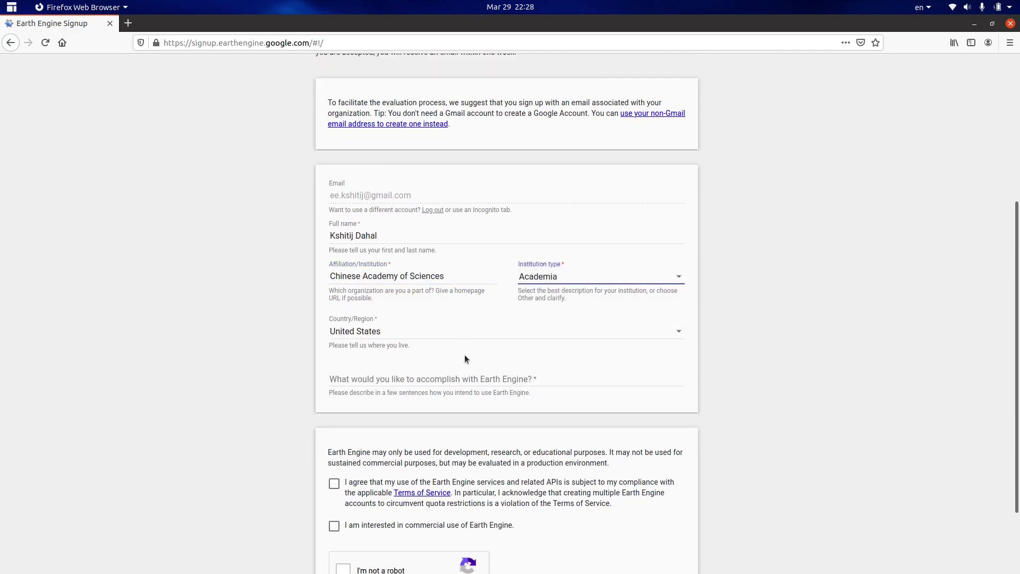
pyautogui.click(400, 322)
pyautogui.write('ch')
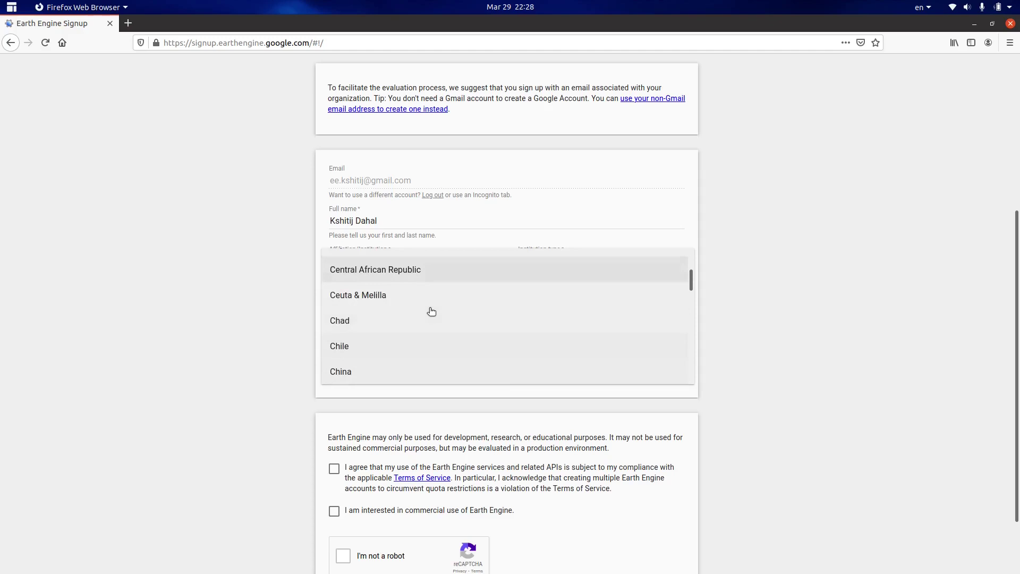
pyautogui.click(355, 371)
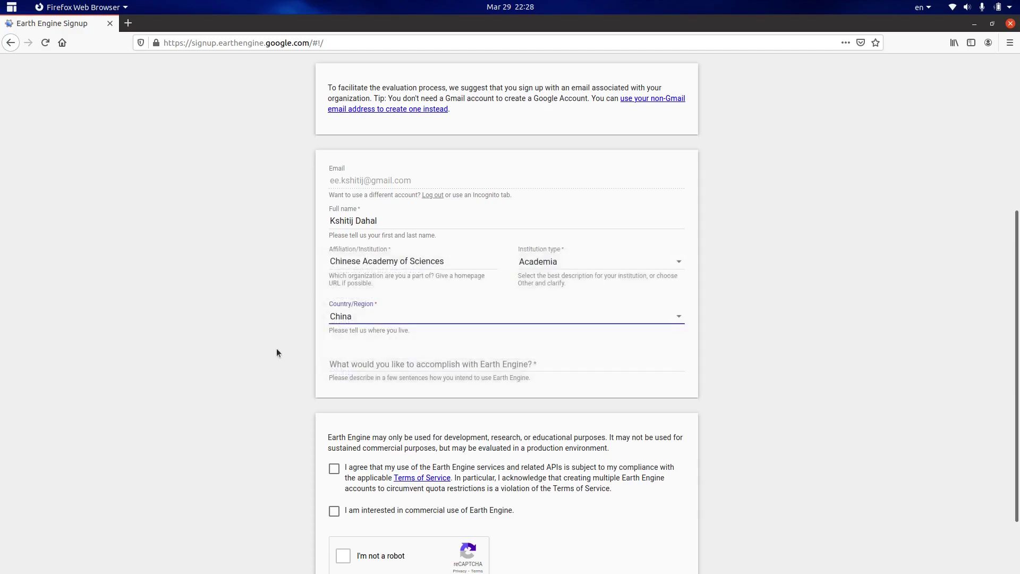
pyautogui.scroll(-1, 276, 349)
# Describe a landuse landcover modelling project for Kathmandu valley in the intended-use field
pyautogui.click(357, 332)
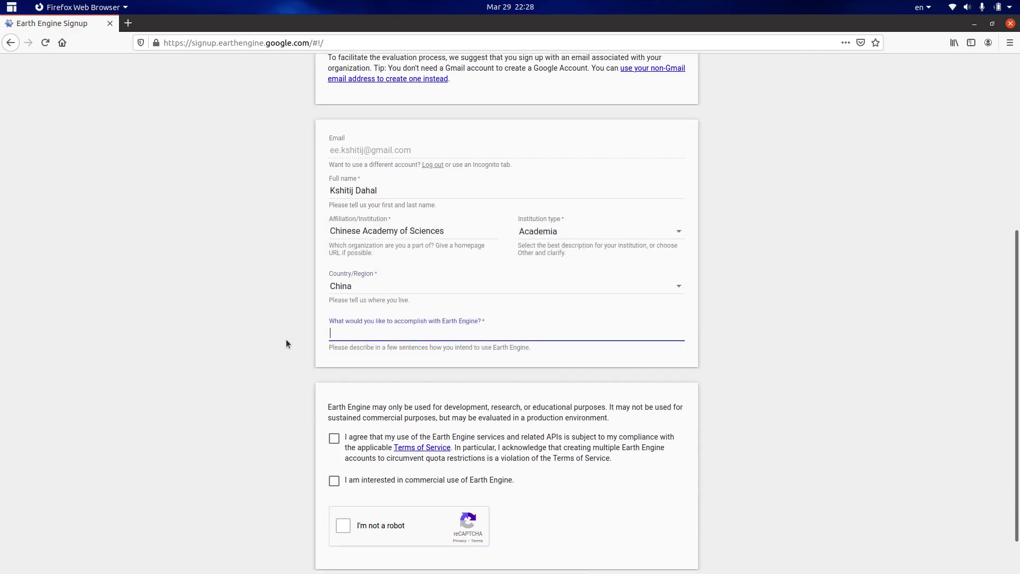
pyautogui.scroll(-1, 305, 317)
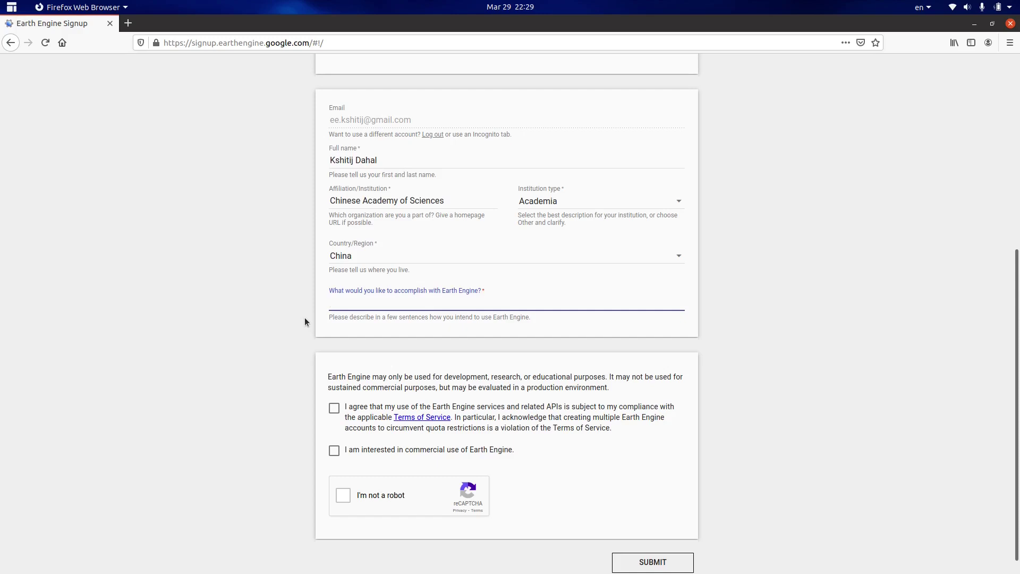
pyautogui.write('Team ')
pyautogui.write('a')
pyautogui.press('BackSpace')
pyautogui.press('BackSpace')
pyautogui.press('BackSpace')
pyautogui.press('BackSpace')
pyautogui.write('De')
pyautogui.write('ar earth')
pyautogui.write('engine tea')
pyautogui.write('m, ')
pyautogui.write('I')
pyautogui.write(' am interested')
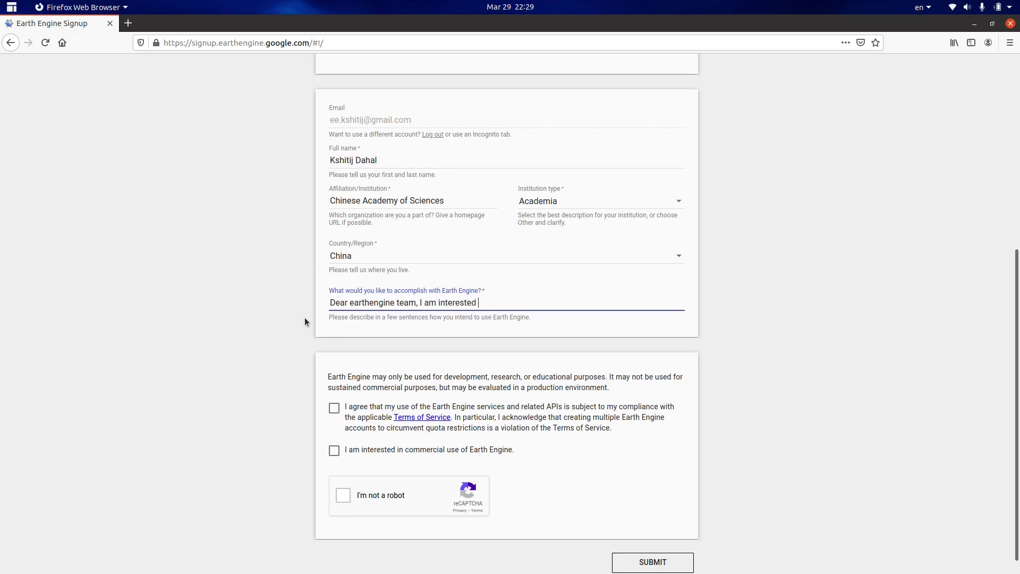
pyautogui.write(' in a project I')
pyautogui.write('elated to')
pyautogui.write('landuse')
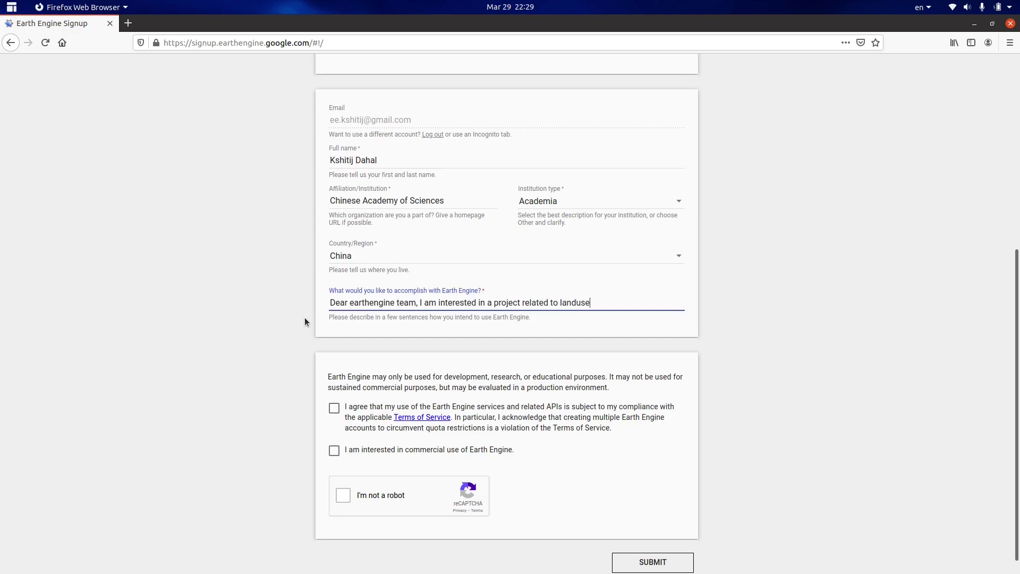
pyautogui.write(' landcover mod')
pyautogui.write('elling of Kath')
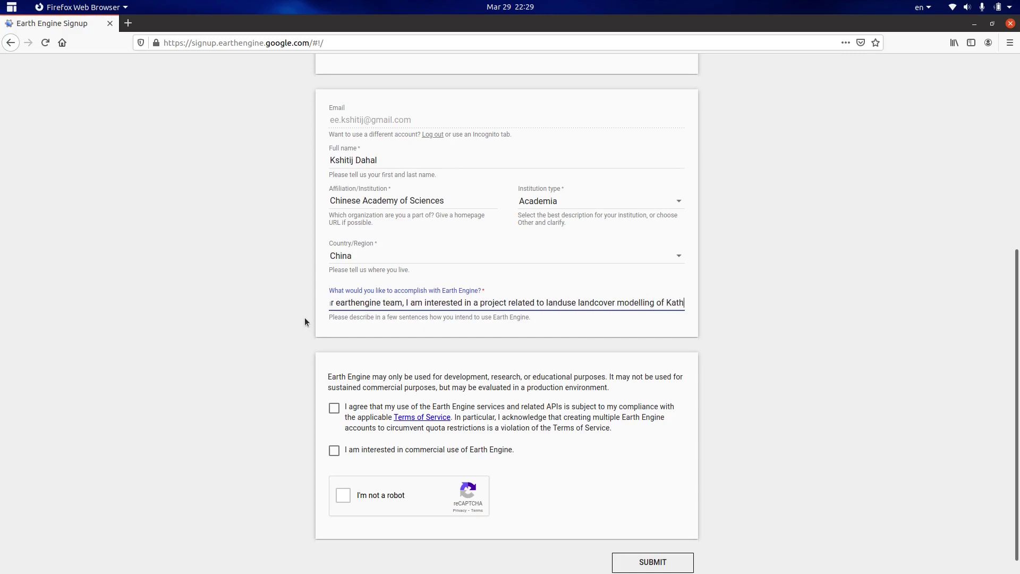
pyautogui.write('mandu valley,')
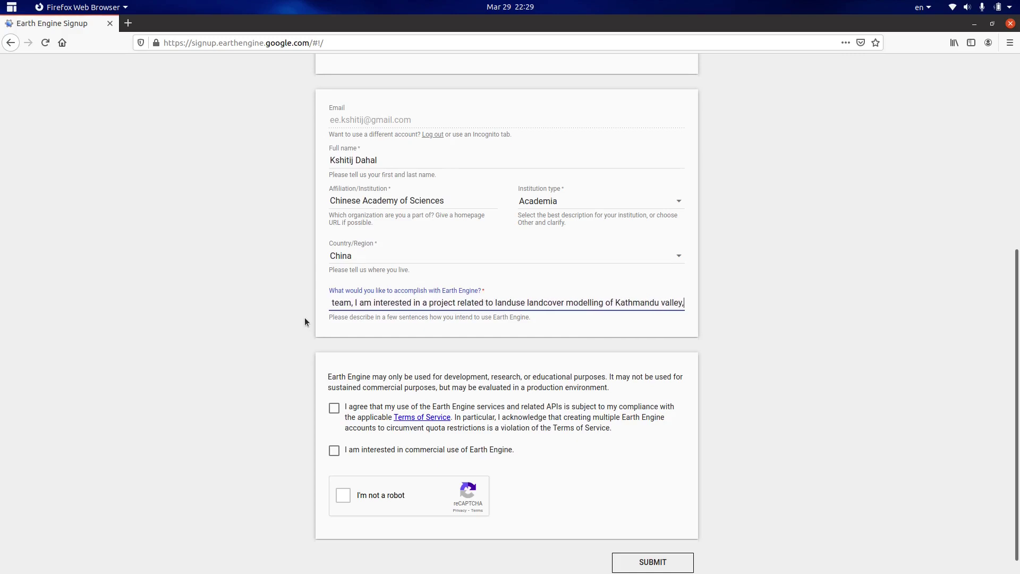
pyautogui.write(' Nepal and ')
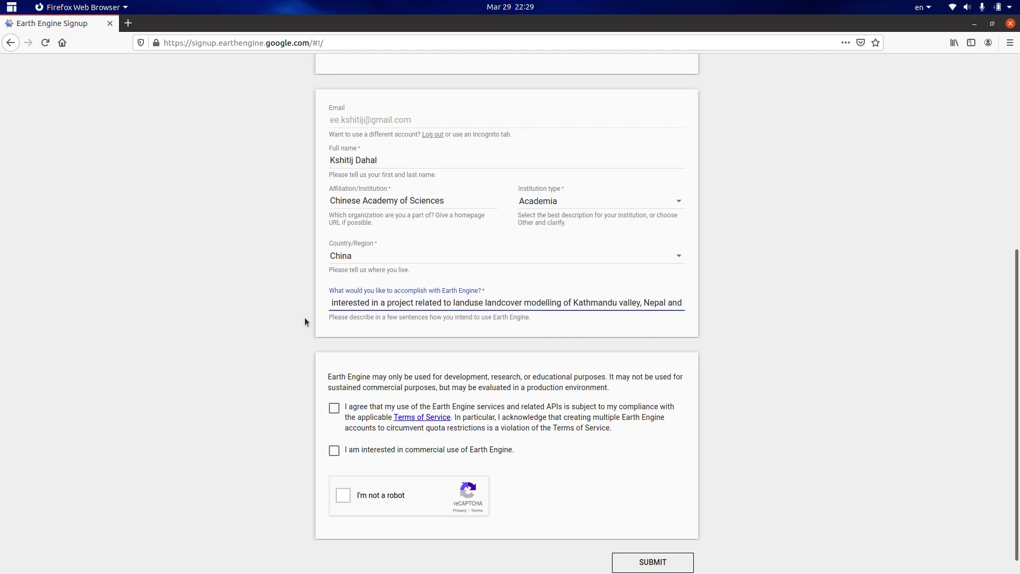
pyautogui.write('I ')
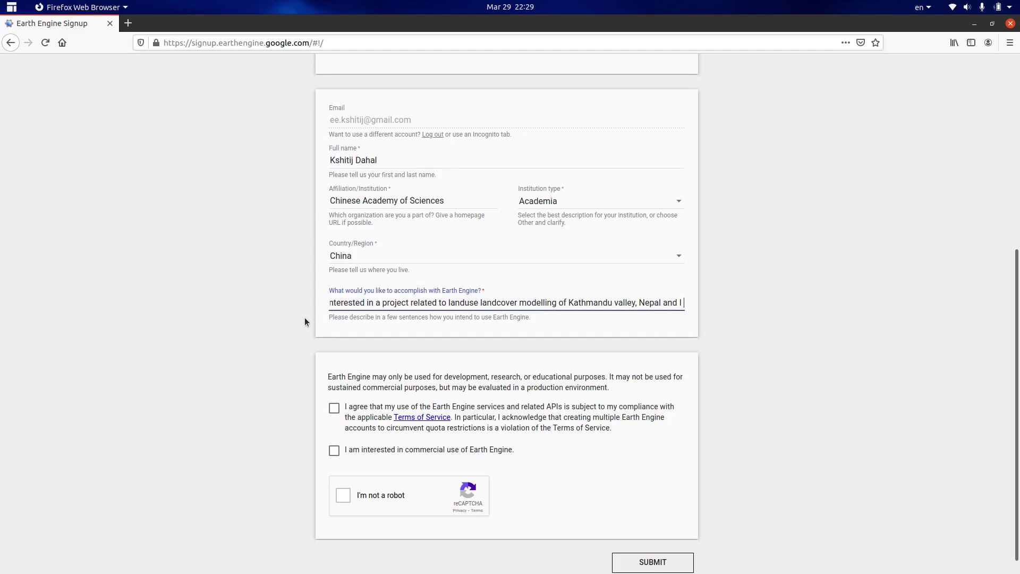
pyautogui.write('found')
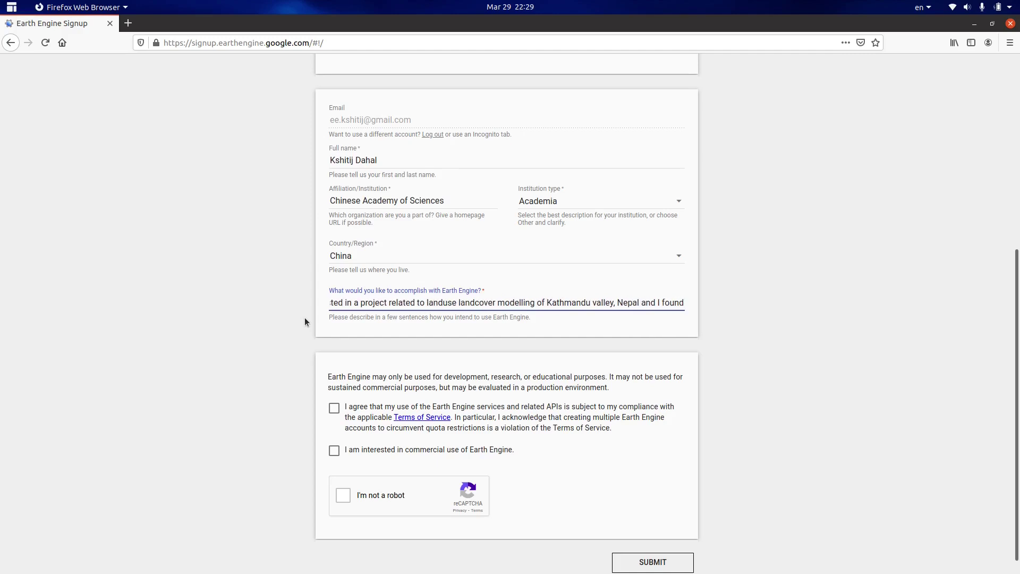
pyautogui.write(' that')
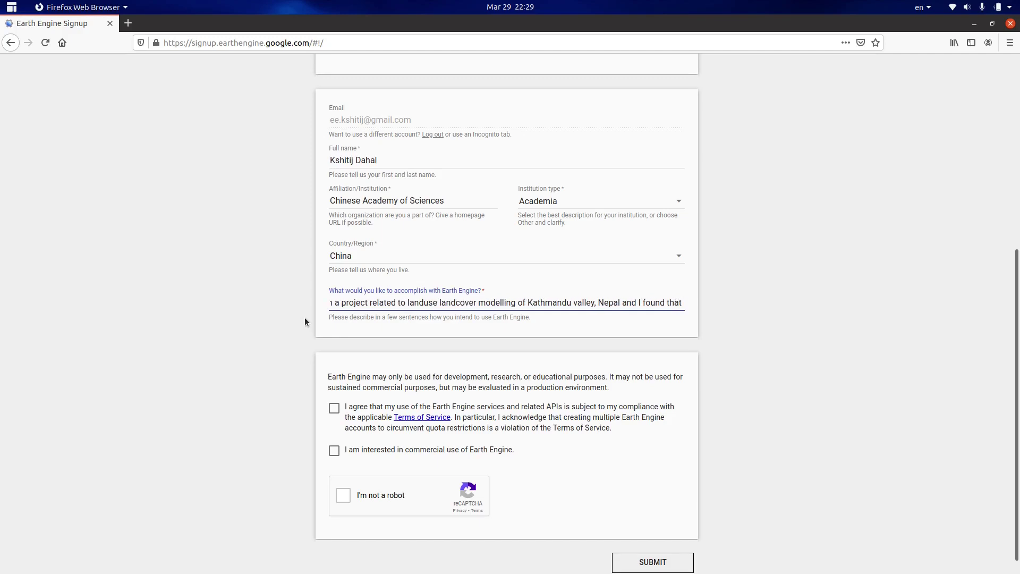
pyautogui.write(' earthengi')
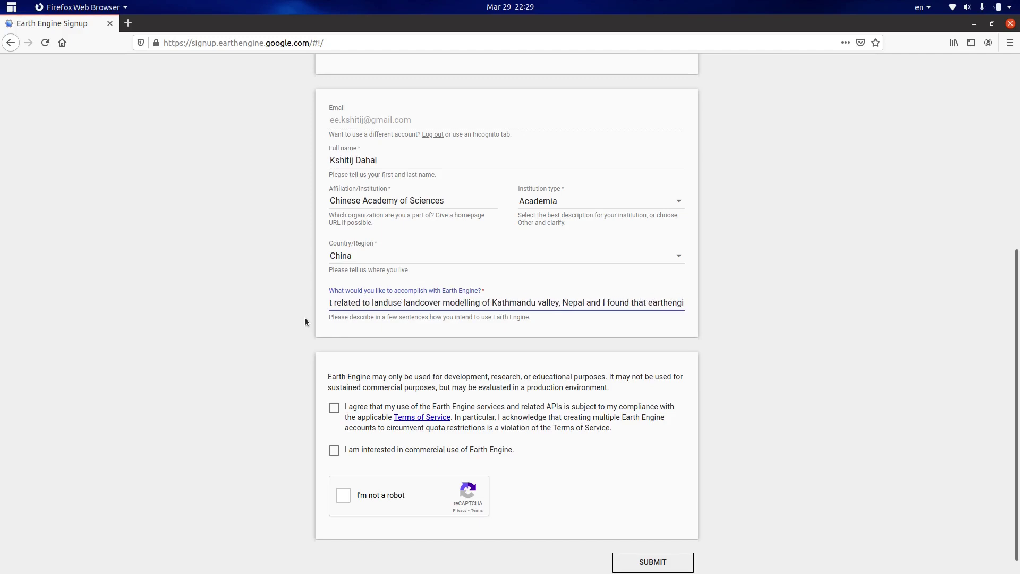
pyautogui.write('ne has great ')
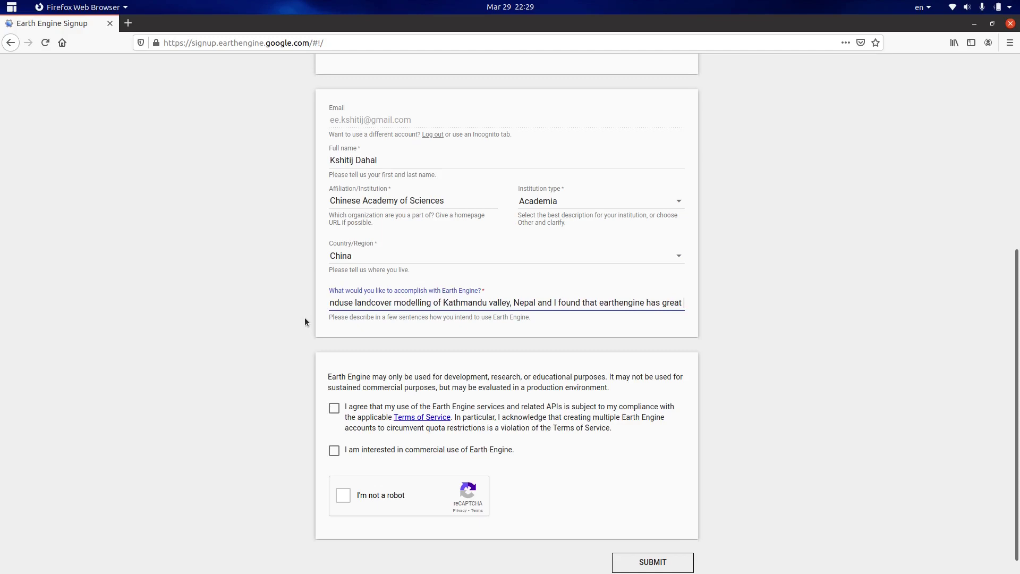
pyautogui.write('features for ')
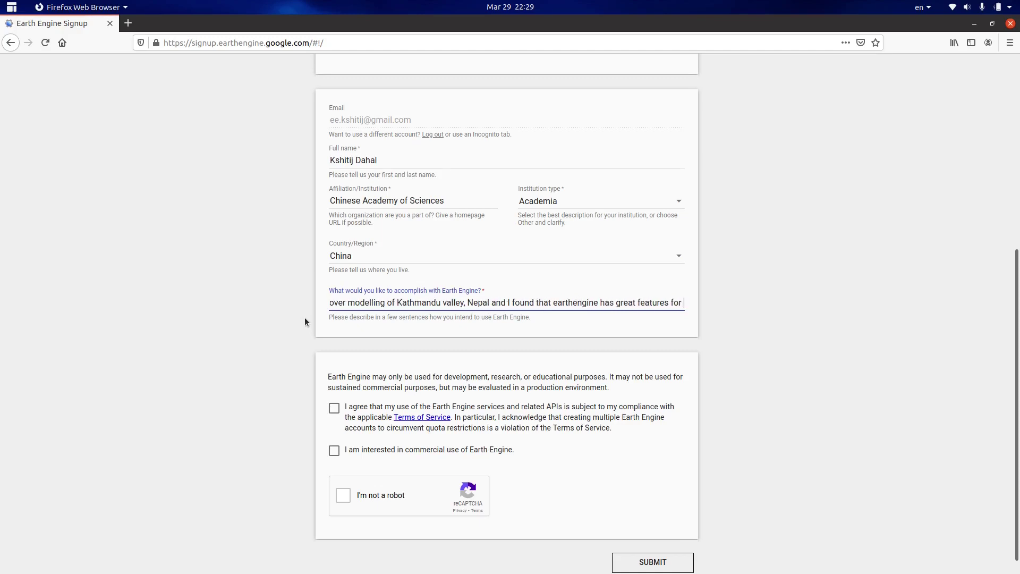
pyautogui.write('it.')
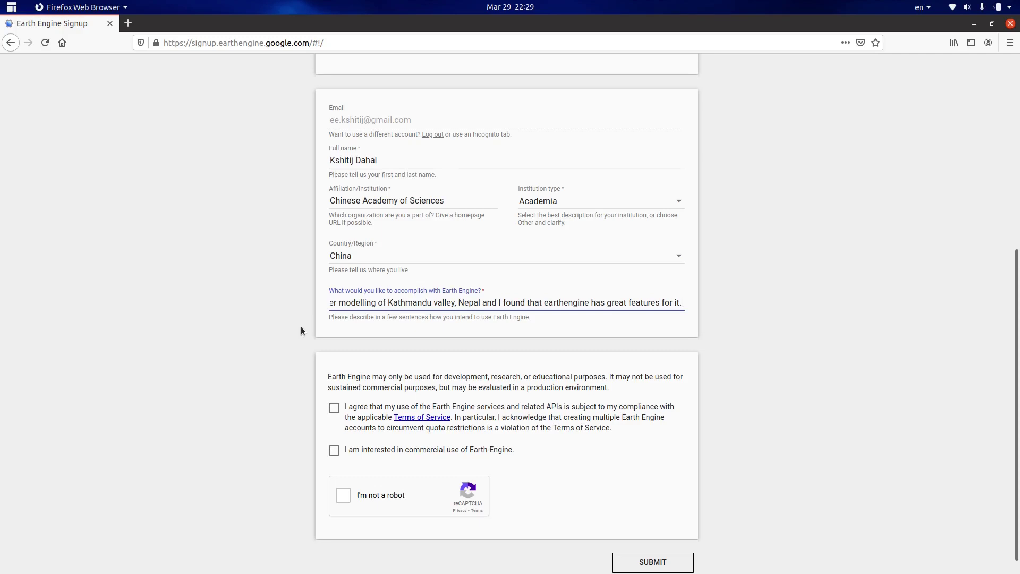
# Tick the Terms of Service agreement and commercial-use interest checkboxes
pyautogui.scroll(-1, 283, 386)
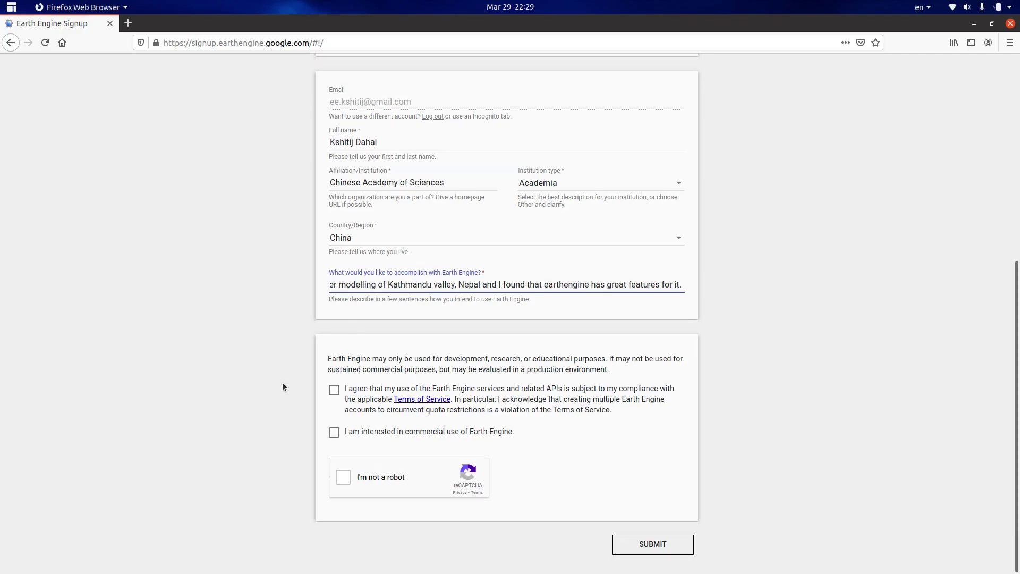
pyautogui.click(334, 389)
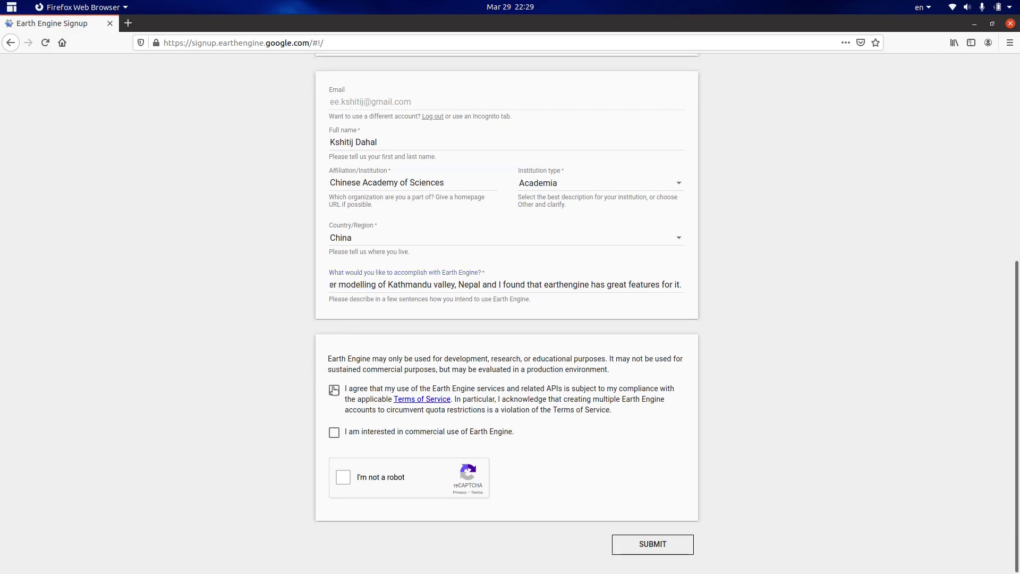
pyautogui.click(334, 432)
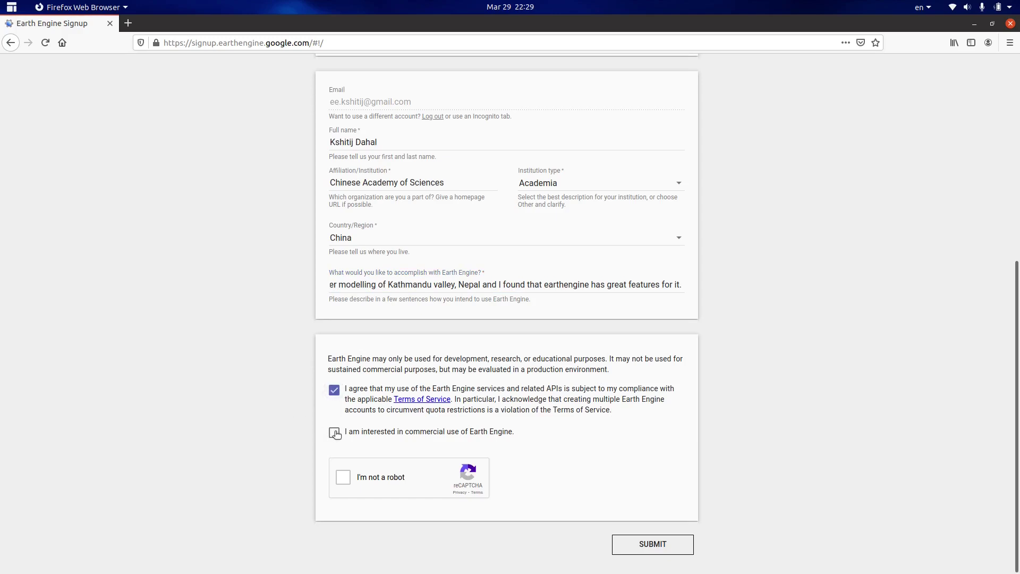
# Pass the 'I'm not a robot' check by selecting the three mountain/hill images
pyautogui.click(346, 477)
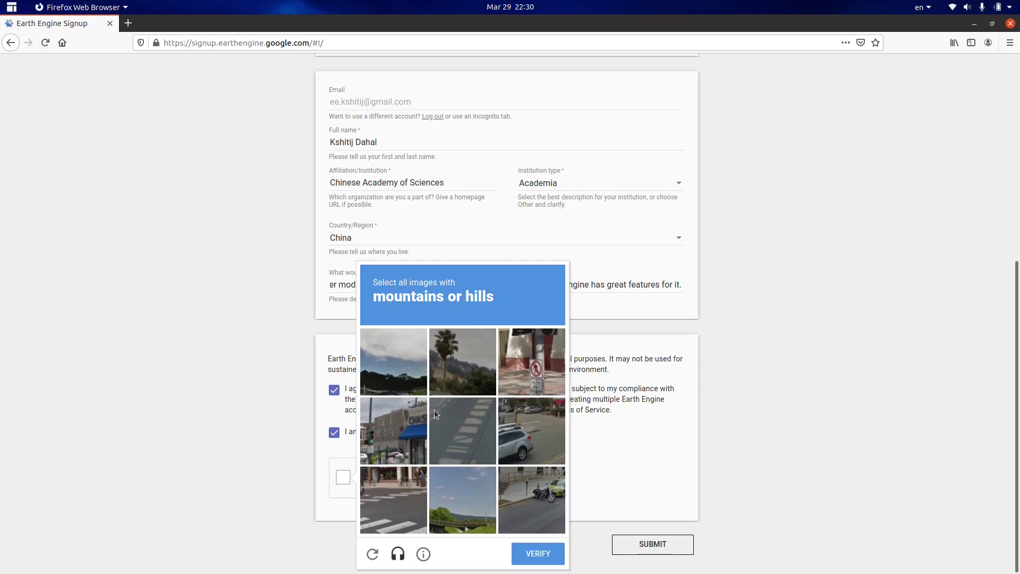
pyautogui.click(399, 365)
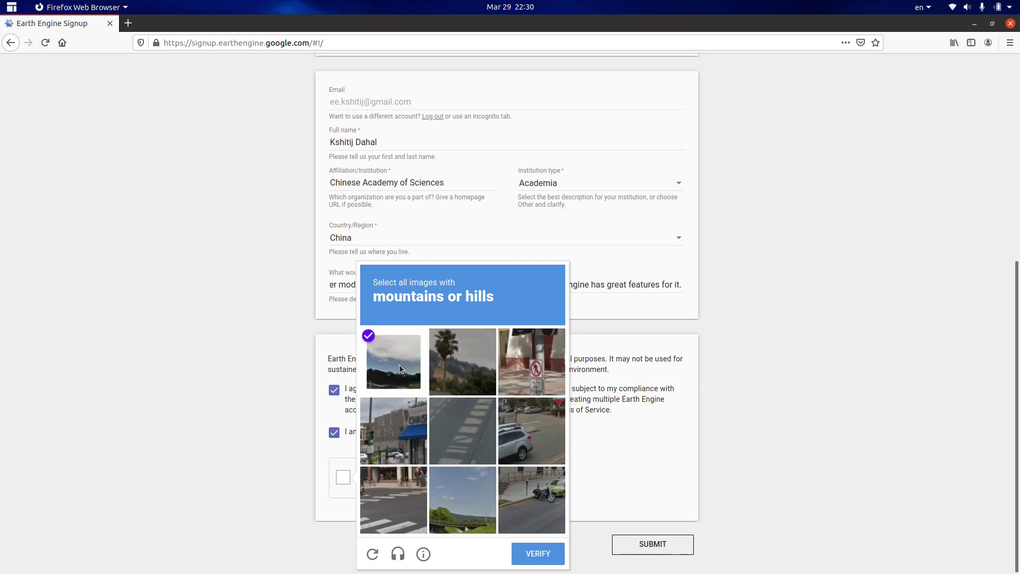
pyautogui.click(445, 359)
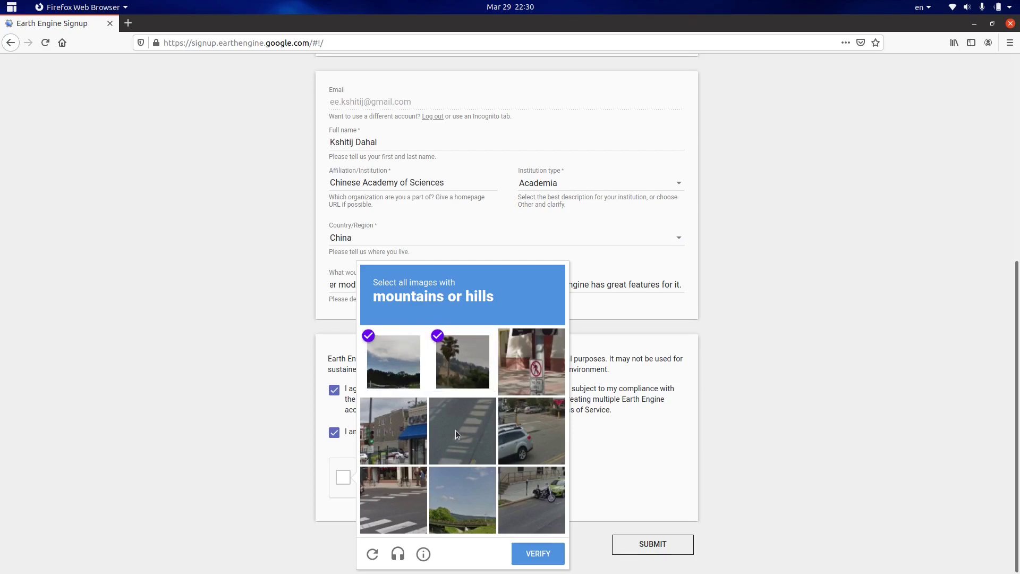
pyautogui.click(469, 502)
pyautogui.click(539, 552)
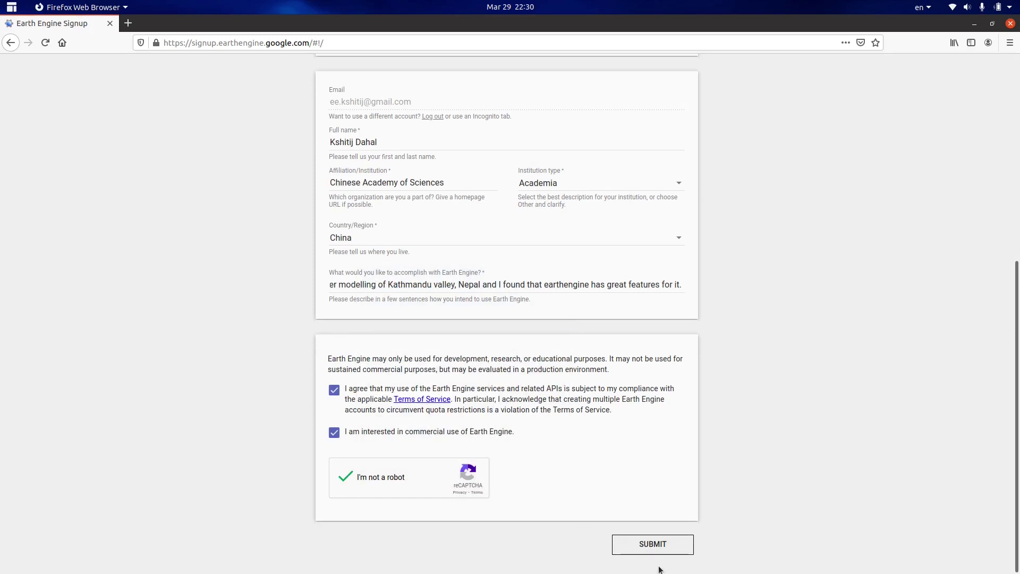
# Submit the Earth Engine signup form, then open a new browser tab
pyautogui.scroll(3, 422, 205)
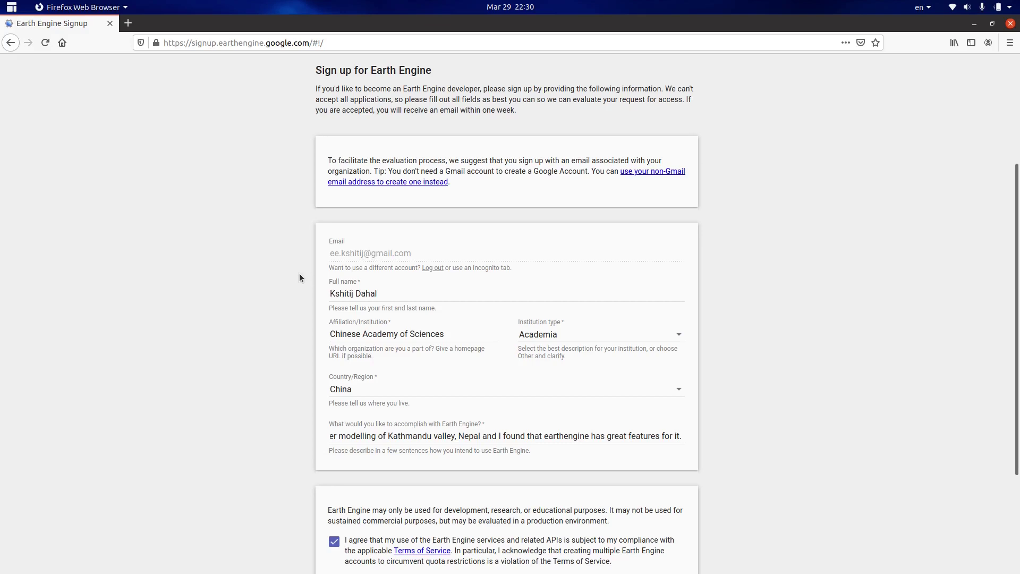
pyautogui.scroll(-3, 361, 231)
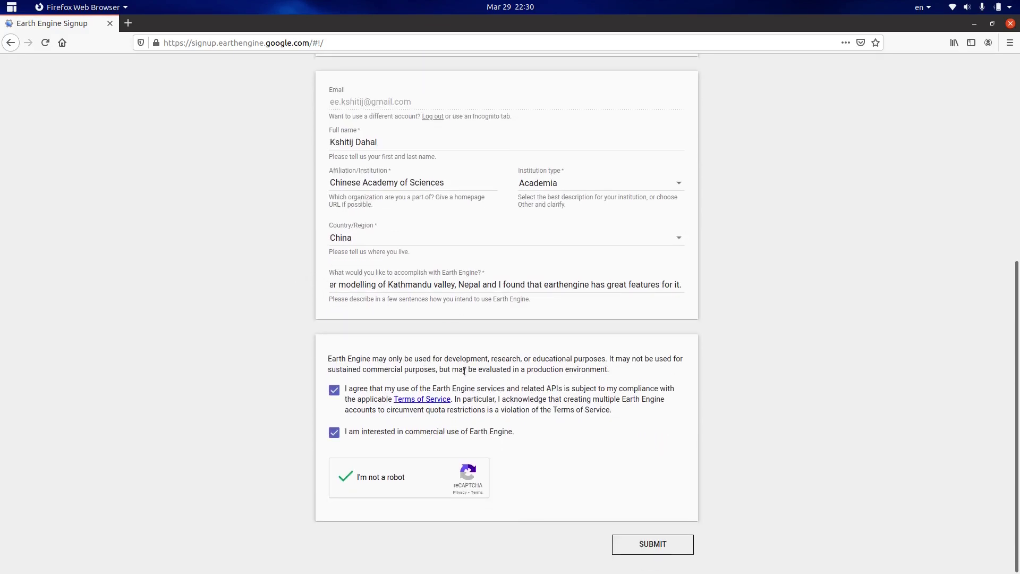
pyautogui.click(652, 544)
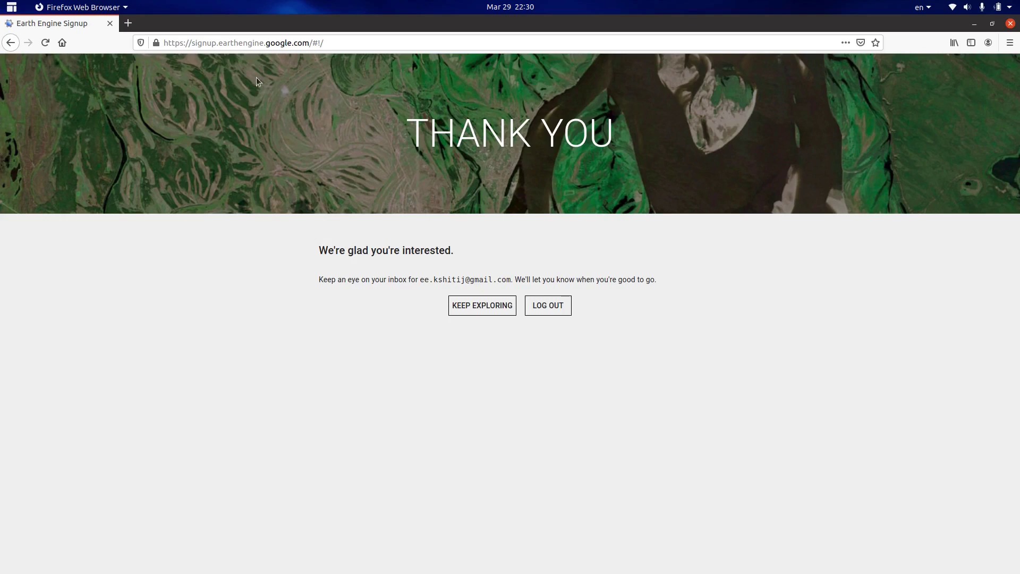
pyautogui.click(128, 23)
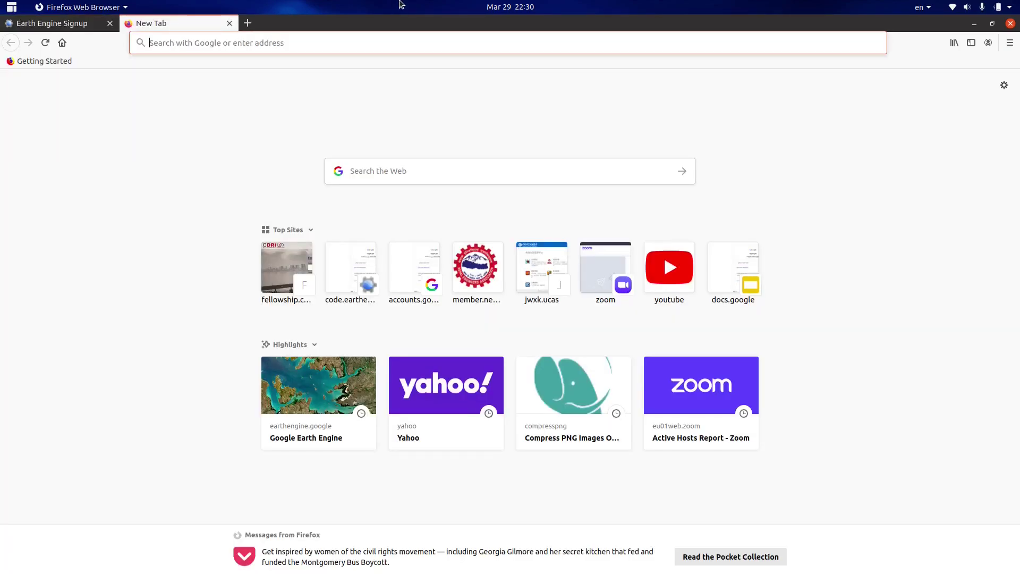
# Enter the address code.earthengine.google.com in the new tab
pyautogui.write('cod')
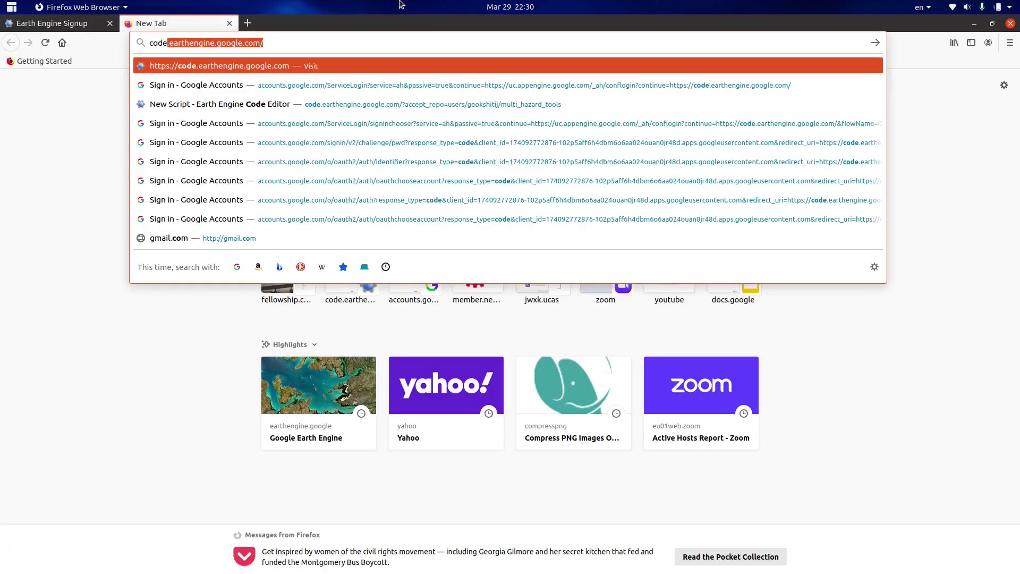
pyautogui.write('e.earth')
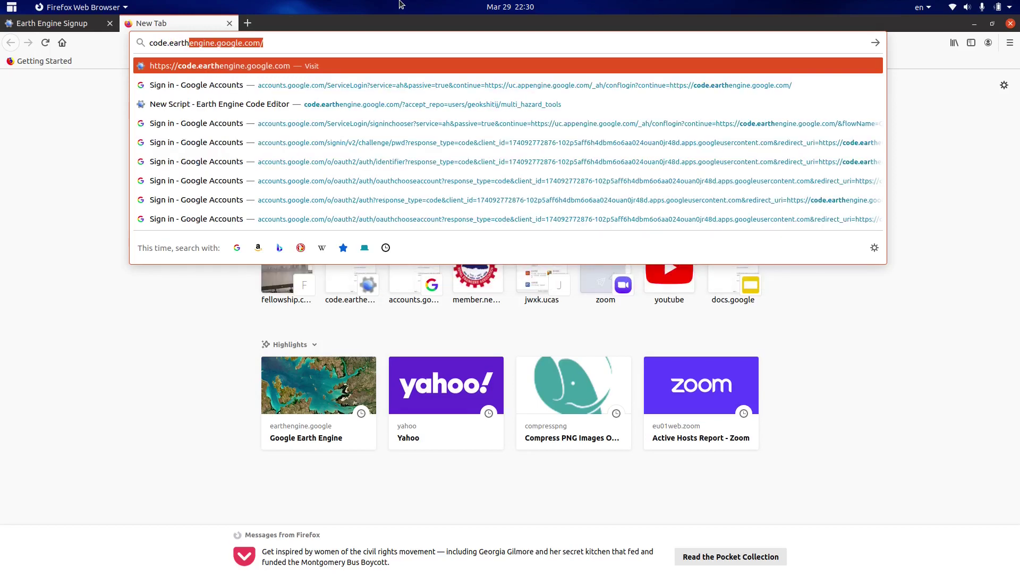
pyautogui.write('engine.goog')
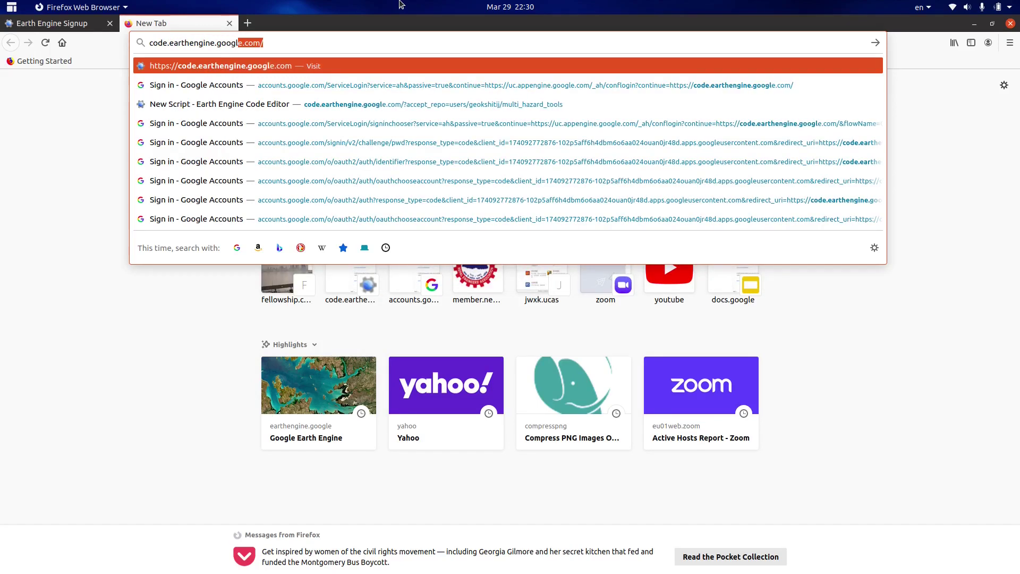
pyautogui.write('le.com')
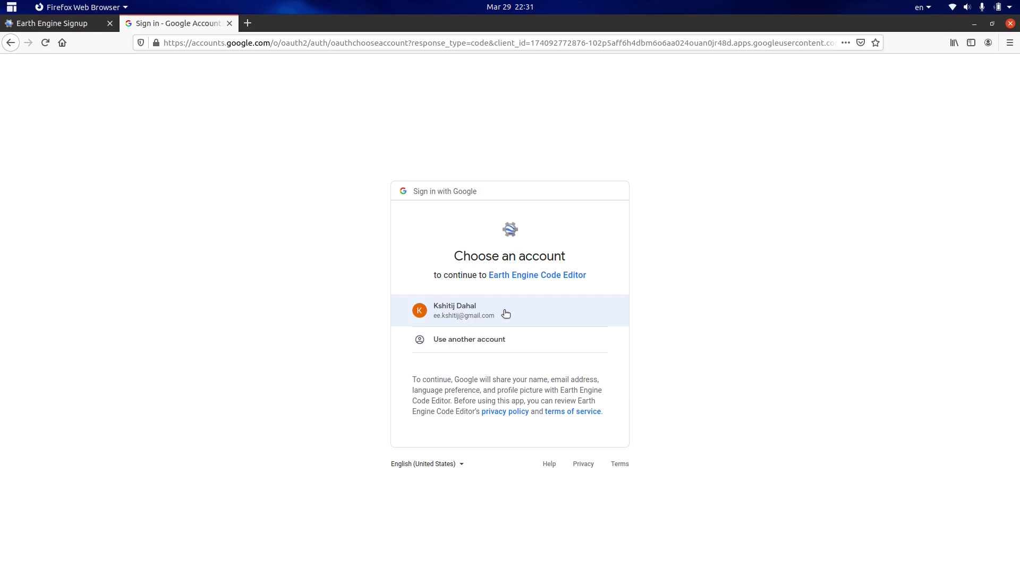
# Continue with the listed Google account, enlarge the script editor, and dismiss the welcome tour
pyautogui.click(506, 312)
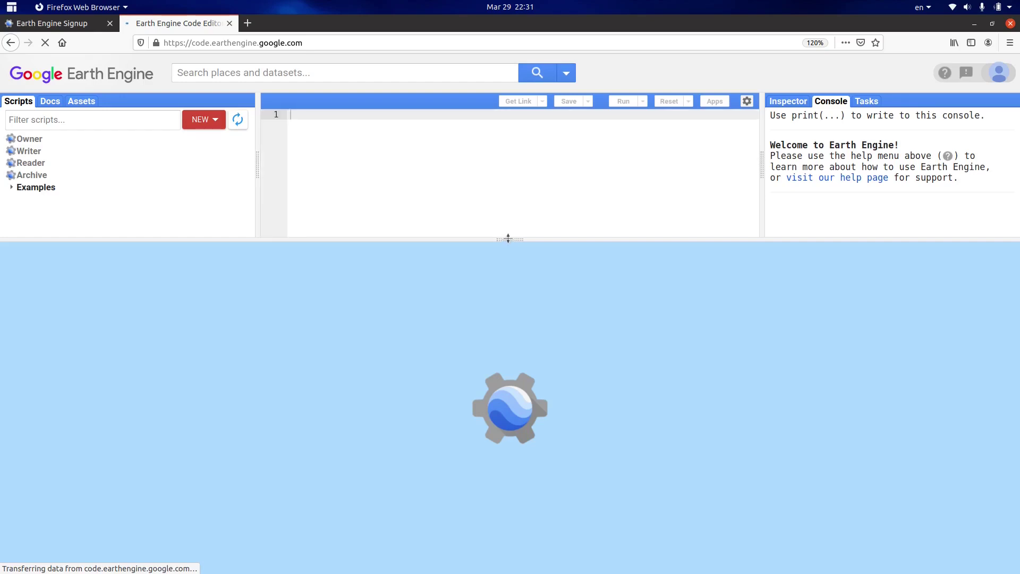
pyautogui.moveTo(508, 238); pyautogui.dragTo(521, 322)
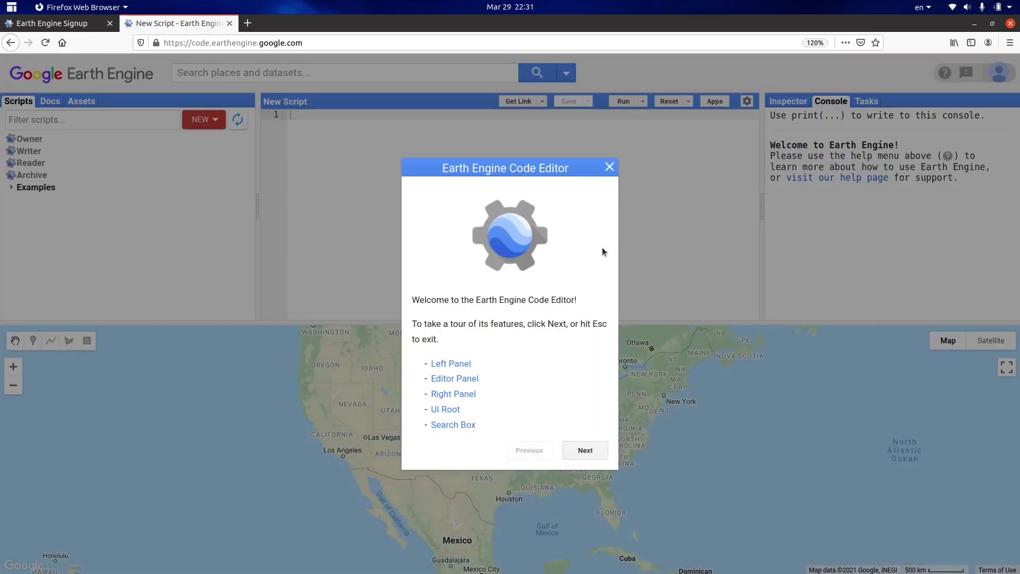
pyautogui.click(609, 168)
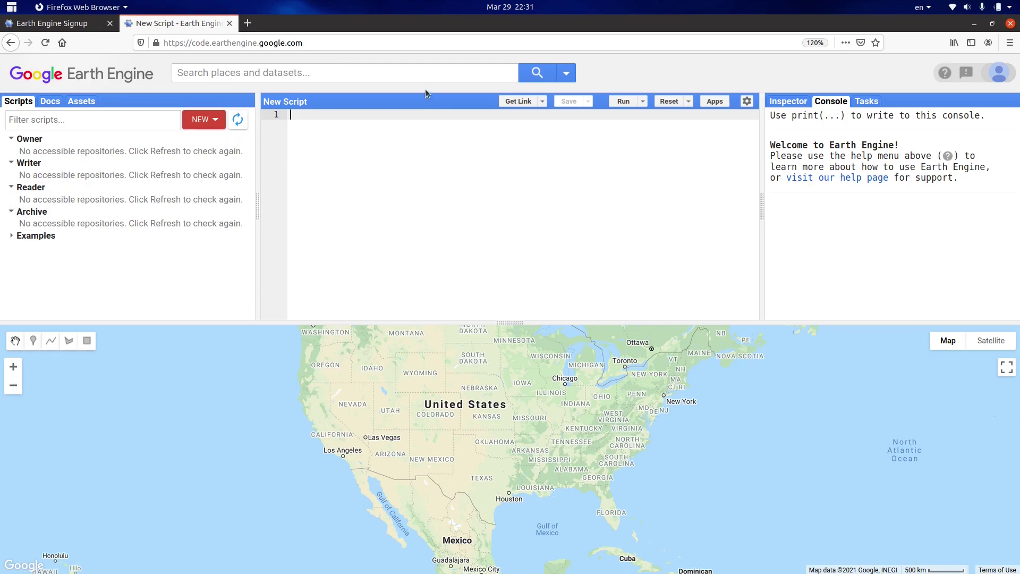
# Search 'kathmandu' and jump the map to Kathmandu, Nepal, then close the suggestions
pyautogui.click(361, 76)
pyautogui.write('kat')
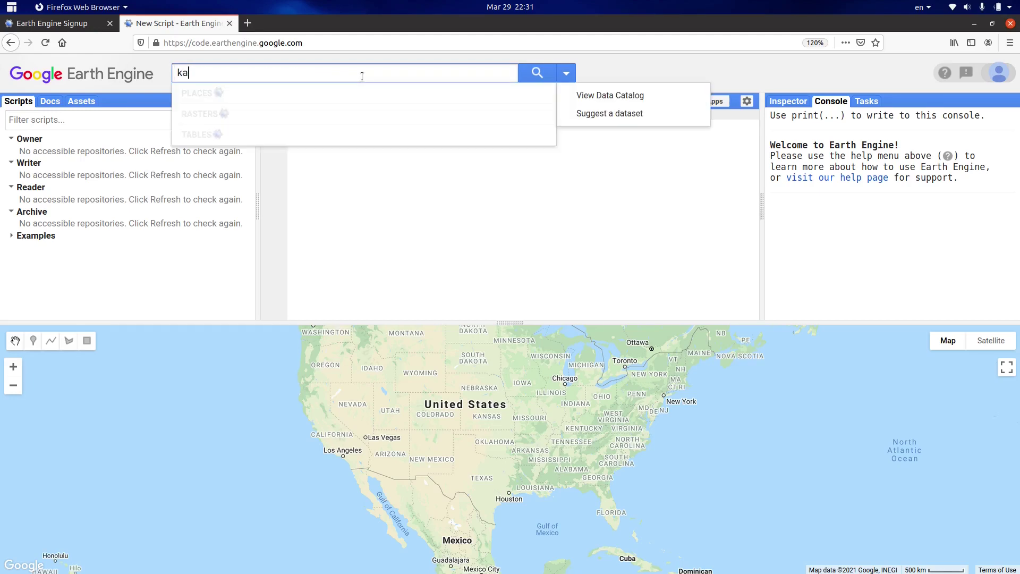
pyautogui.write('hmandu')
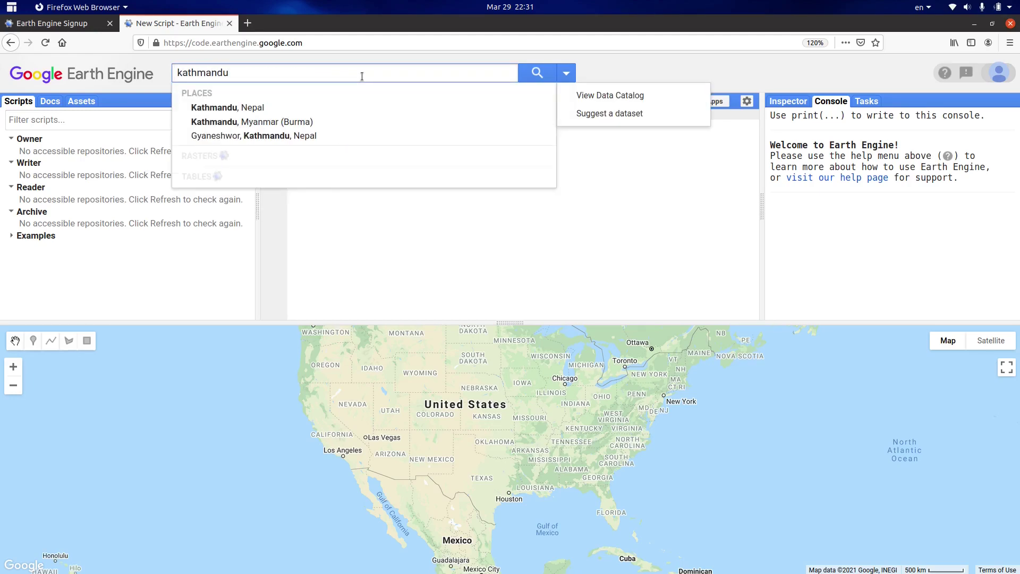
pyautogui.click(251, 105)
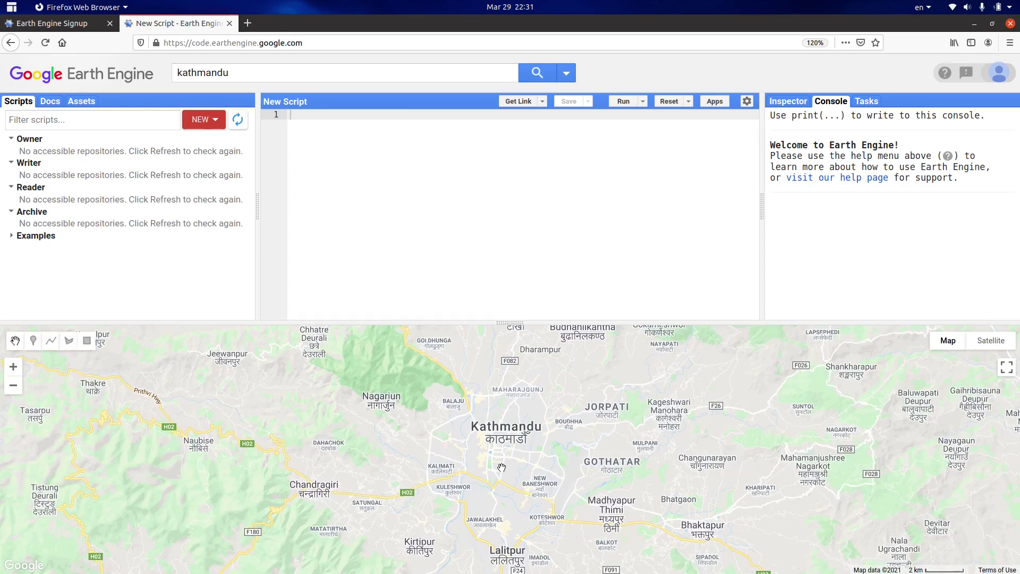
pyautogui.click(288, 72)
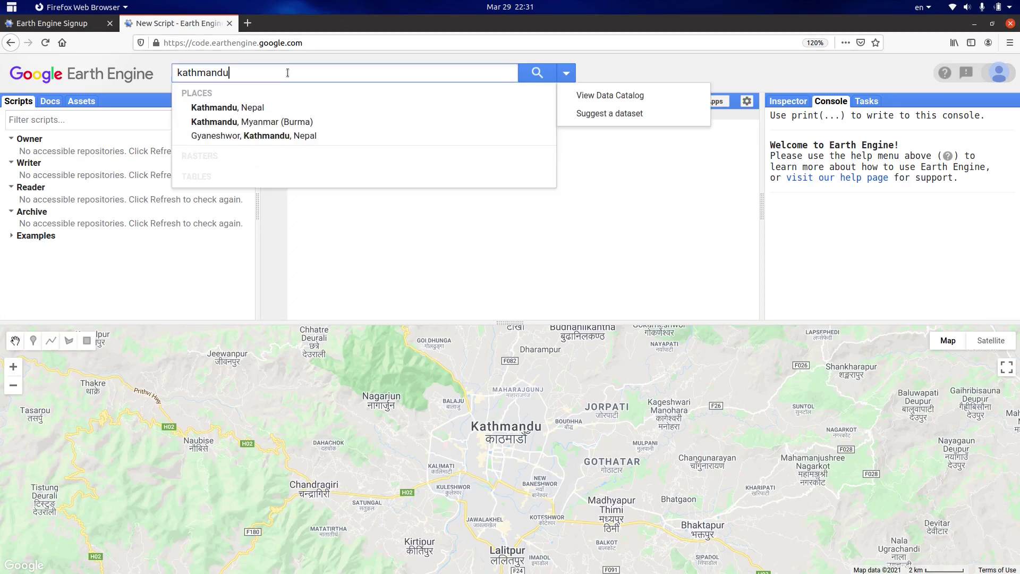
pyautogui.press('Escape')
pyautogui.click(436, 125)
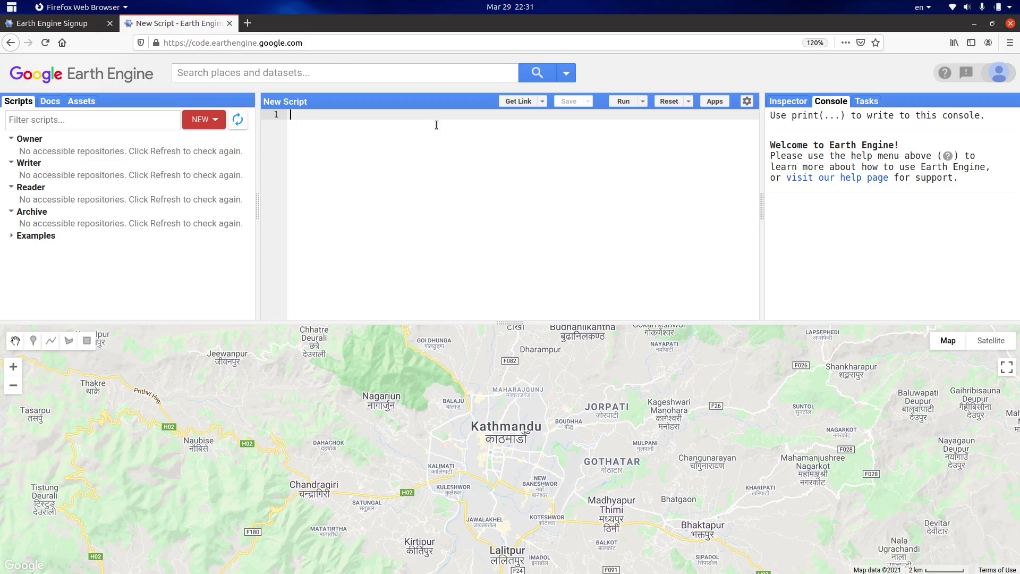